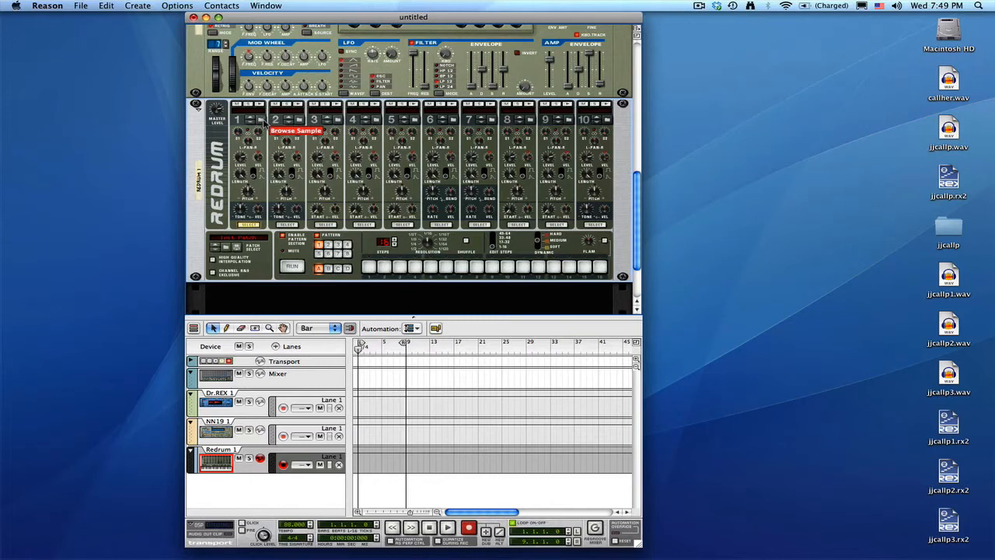
# Step: Load slice jjcallp.rx2 [2] from the desktop REX file into Redrum channel 1, and view the slices available for channel 2
pyautogui.click(262, 123)
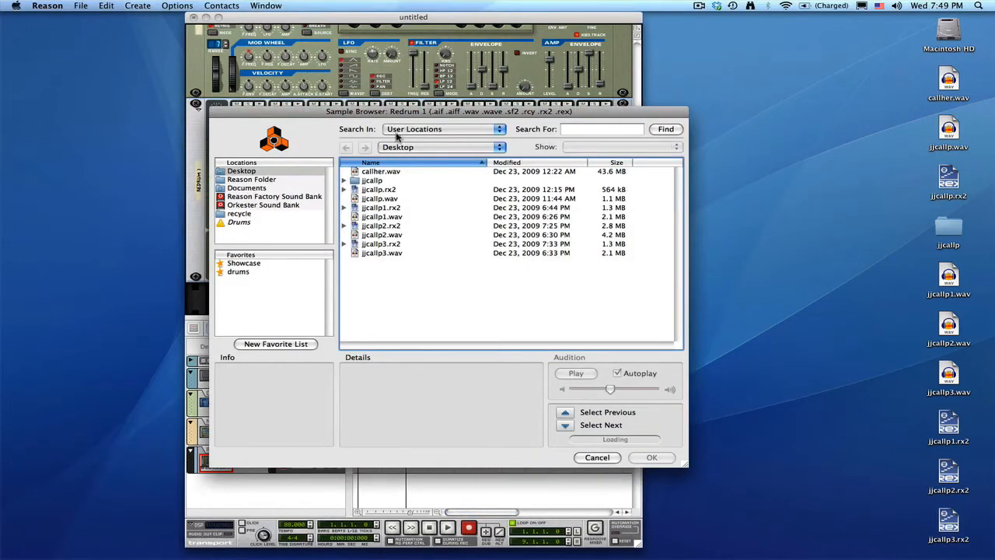
pyautogui.moveTo(390, 119); pyautogui.dragTo(334, 93)
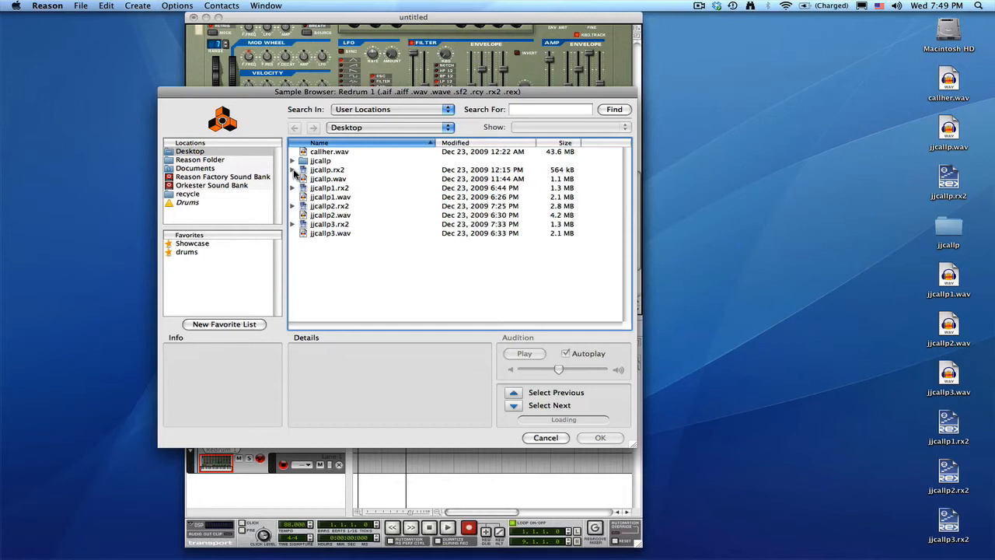
pyautogui.moveTo(313, 100); pyautogui.dragTo(268, 100)
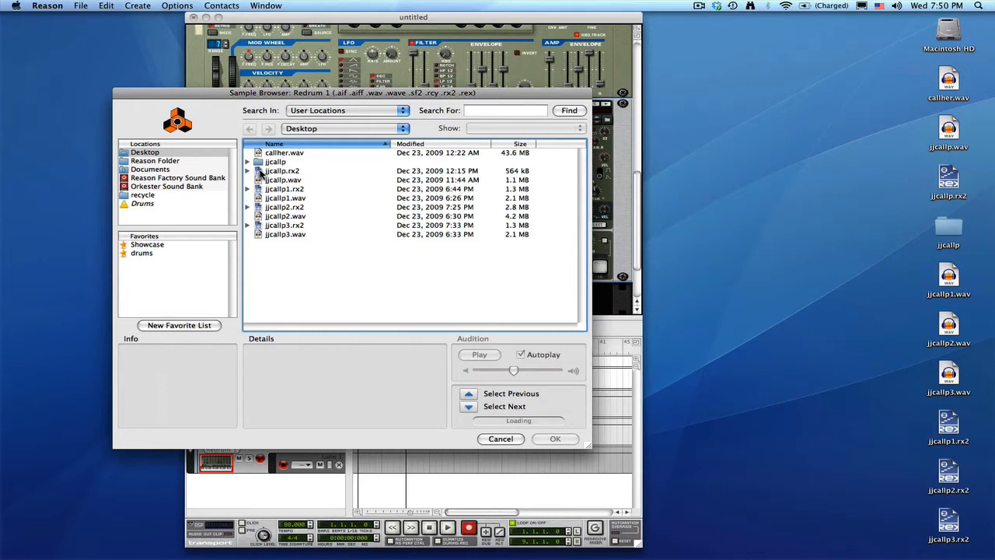
pyautogui.doubleClick(280, 171)
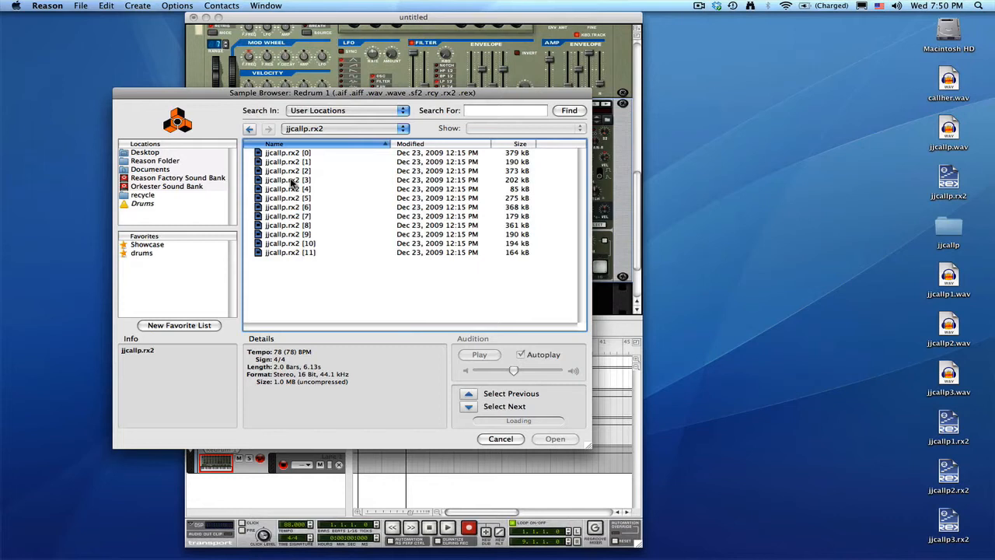
pyautogui.click(291, 180)
pyautogui.click(289, 171)
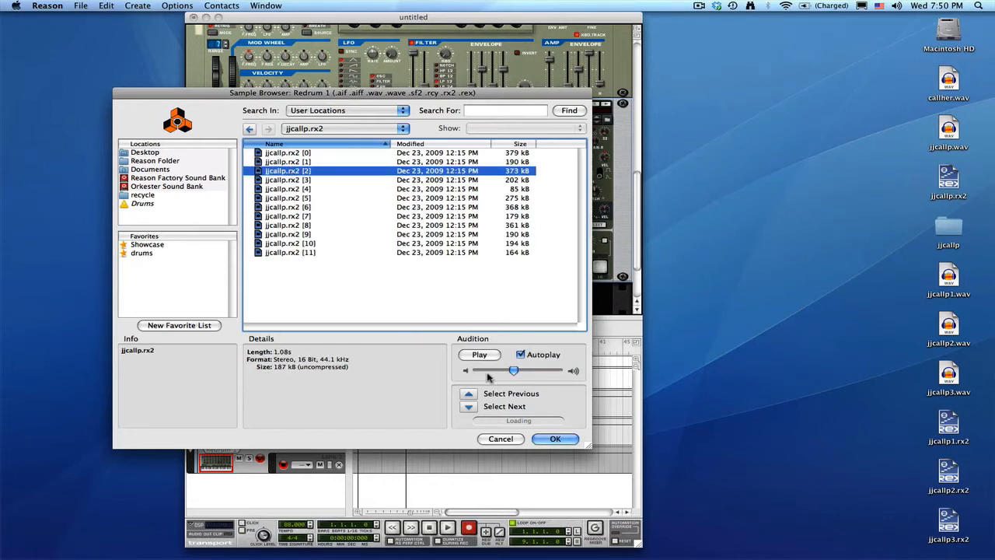
pyautogui.click(553, 440)
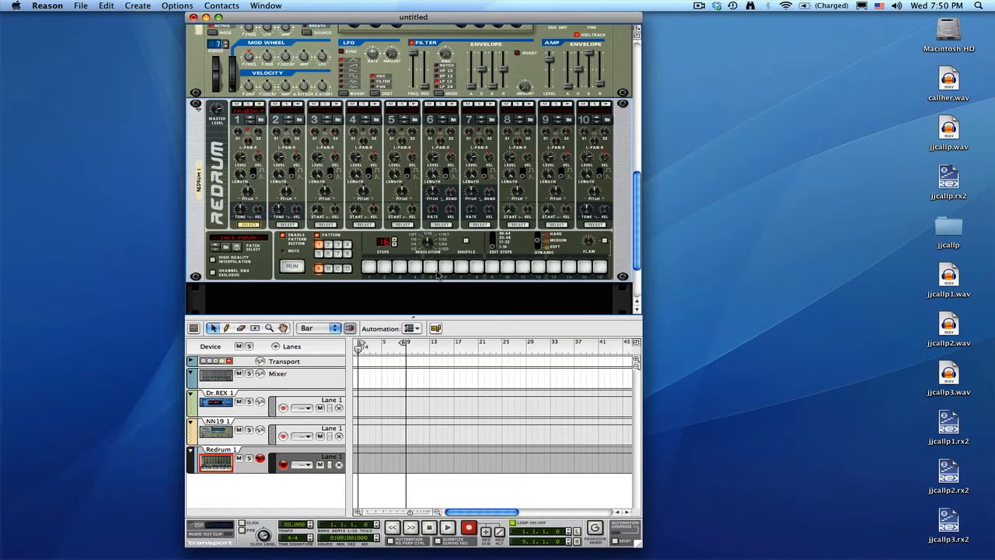
pyautogui.click(300, 119)
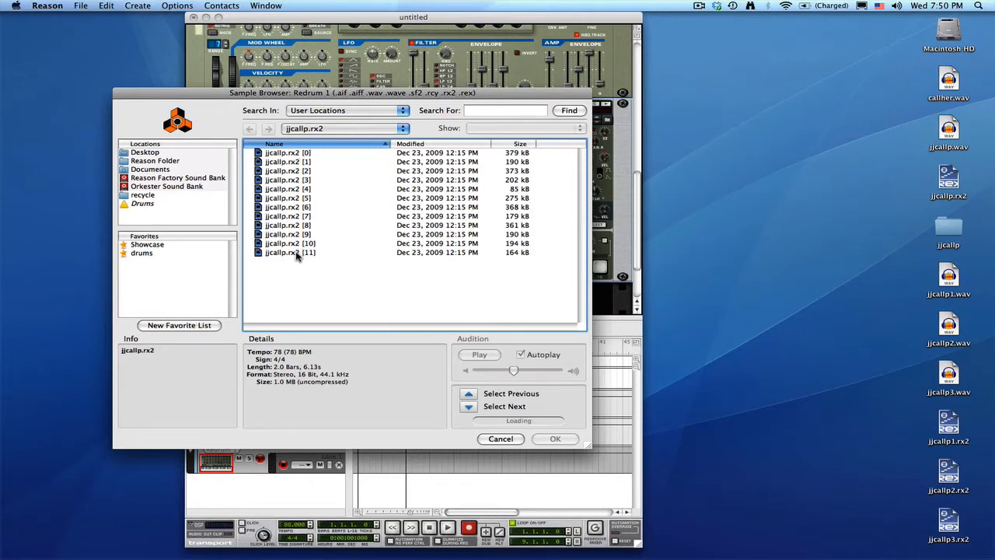
pyautogui.click(500, 439)
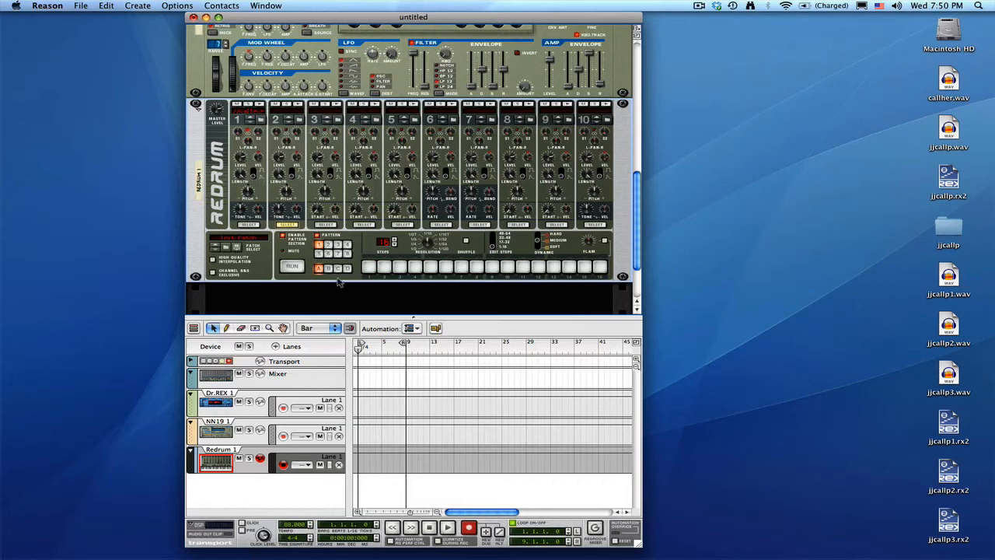
# Step: Add a second Redrum Drum Computer in the empty rack space below the existing Redrum
pyautogui.scroll(-3, 319, 220)
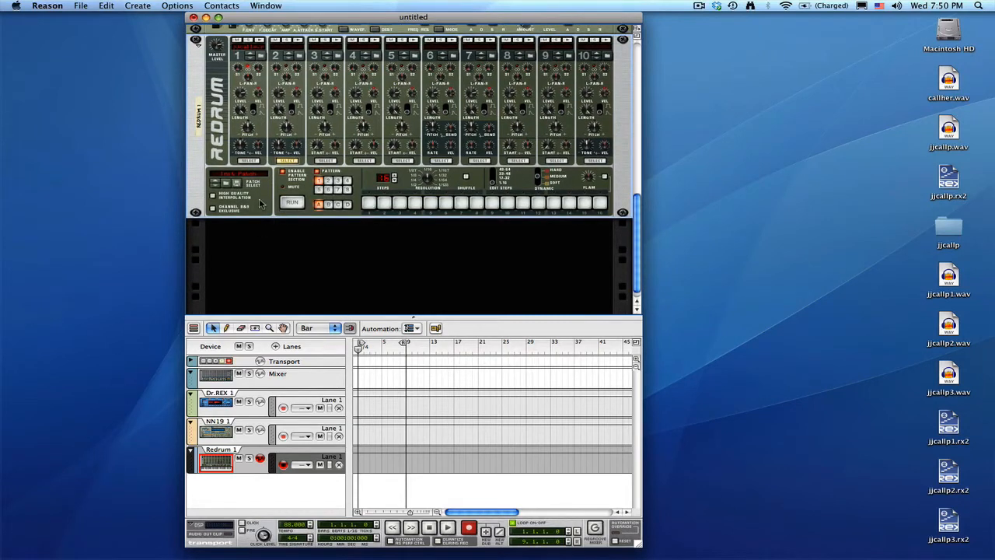
pyautogui.rightClick(335, 256)
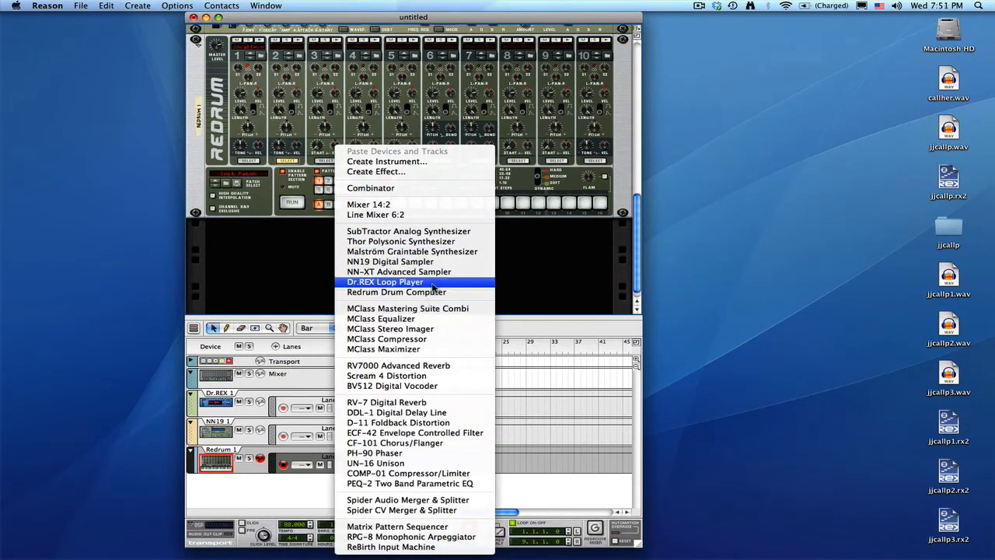
pyautogui.click(396, 291)
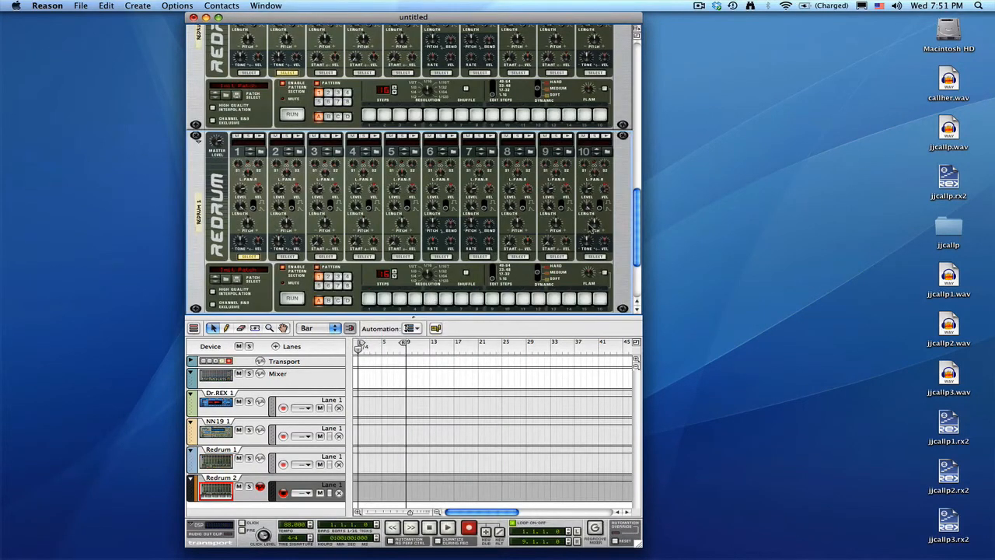
# Step: Initialize the patch of the first Redrum to clear its loaded sample
pyautogui.scroll(3, 328, 233)
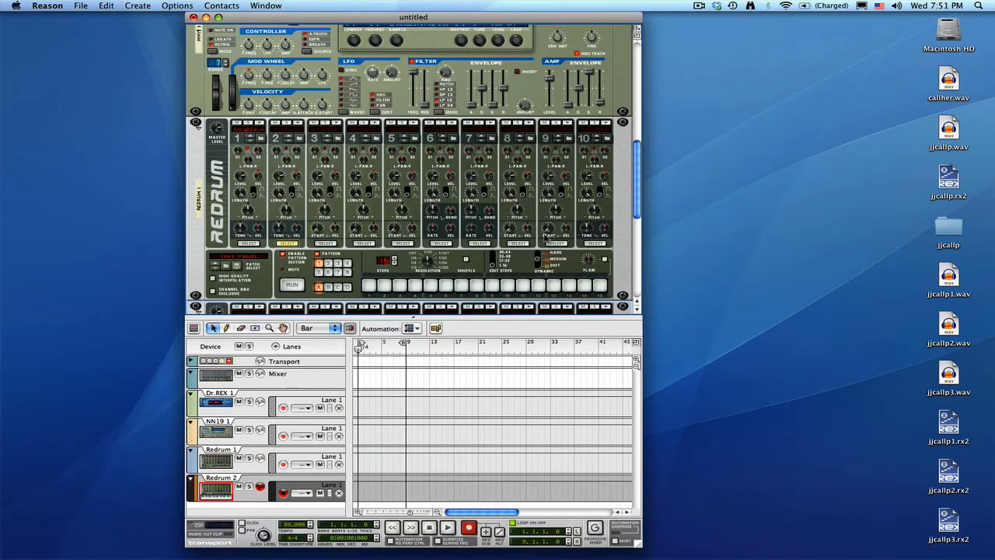
pyautogui.scroll(-3, 547, 248)
pyautogui.scroll(-1, 574, 251)
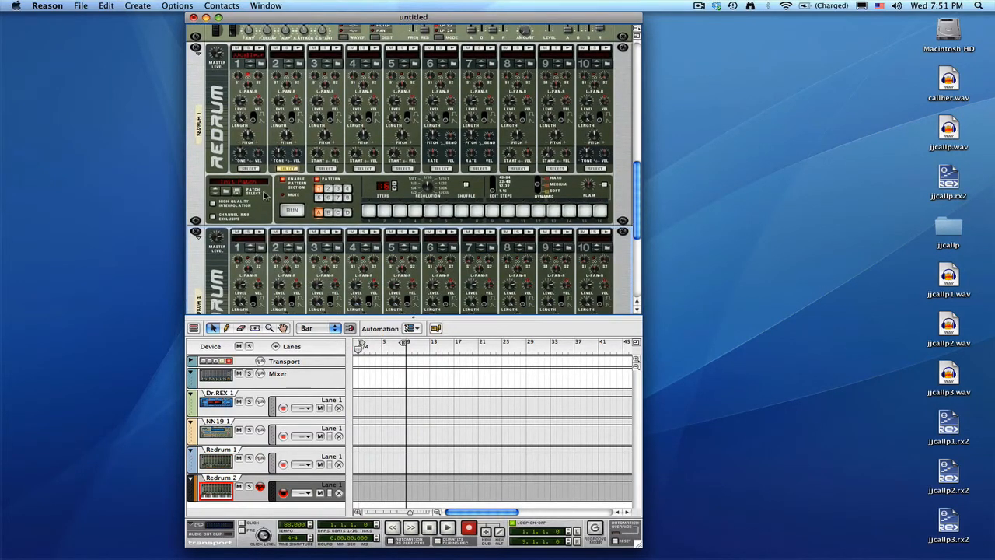
pyautogui.rightClick(264, 208)
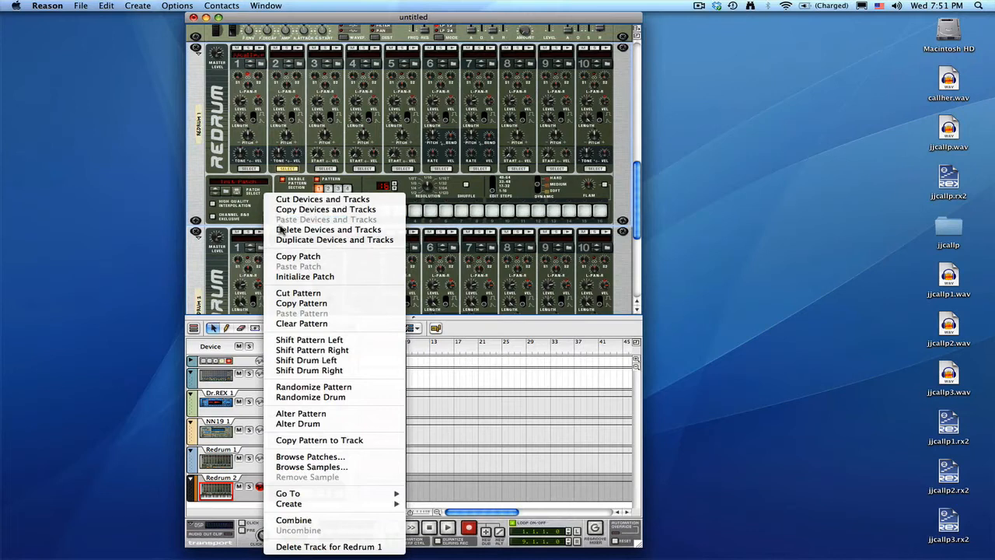
pyautogui.click(290, 278)
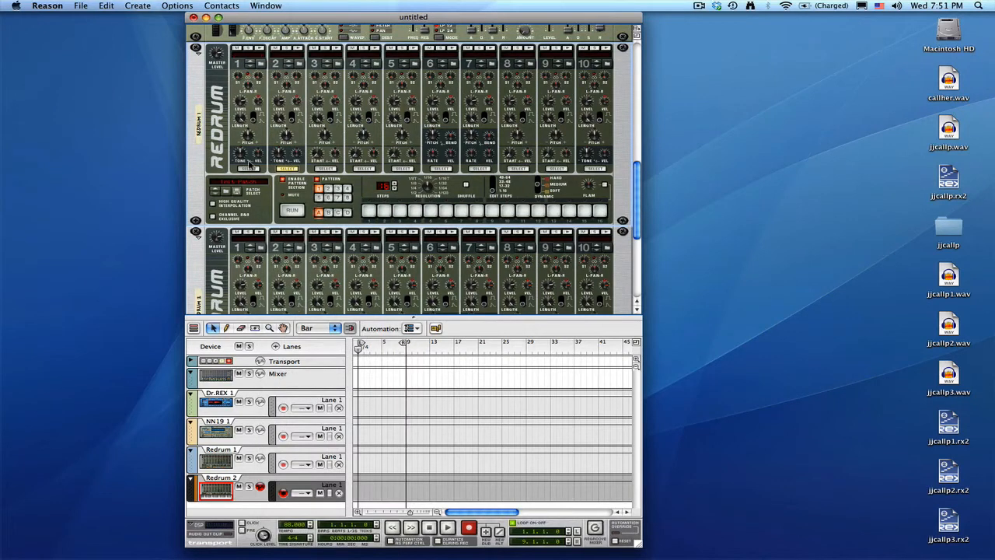
# Step: Combine the two Redrum devices into one Combinator
pyautogui.scroll(-2, 614, 185)
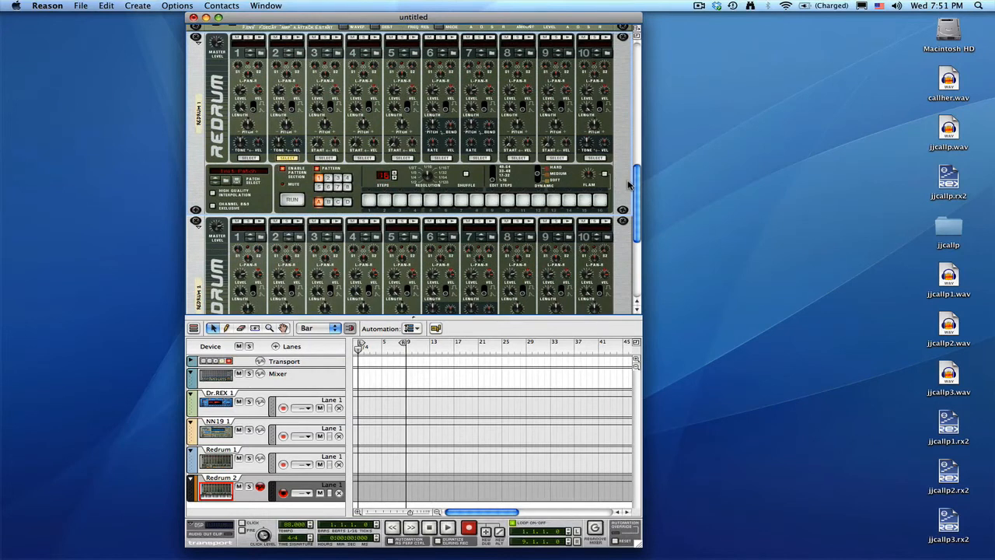
pyautogui.rightClick(624, 247)
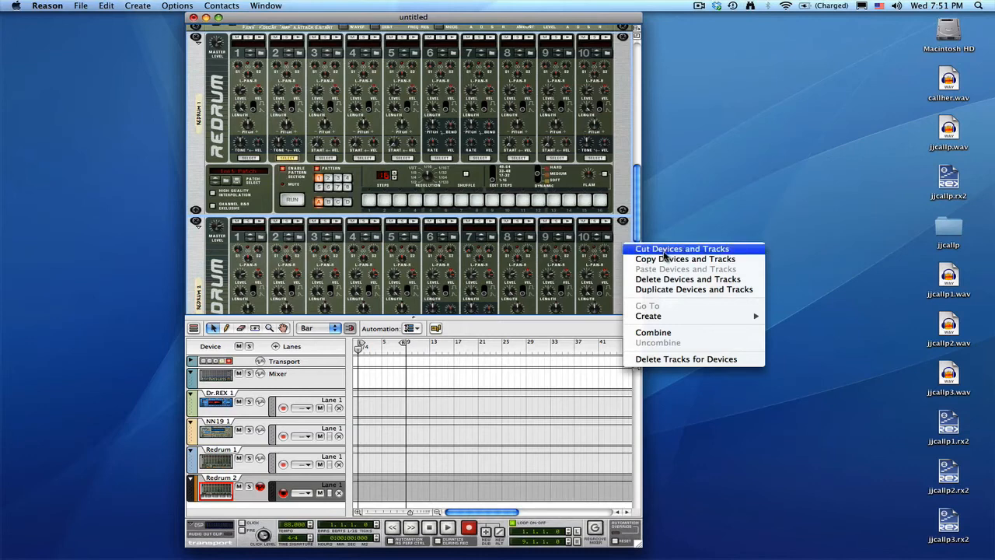
pyautogui.click(667, 332)
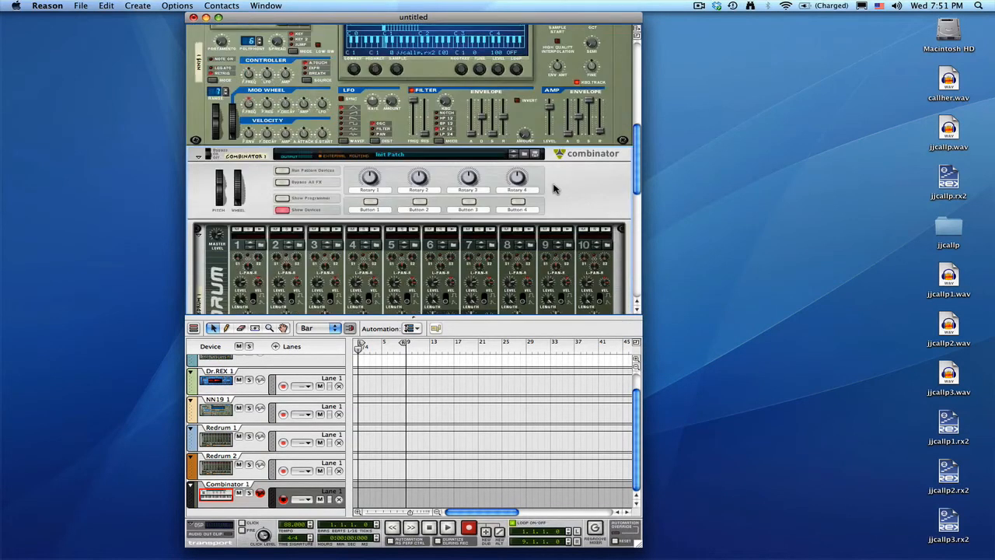
# Step: Show the Combinator's programmer and select Redrum 1 in the key mapping device list
pyautogui.scroll(2, 556, 189)
pyautogui.scroll(-2, 412, 224)
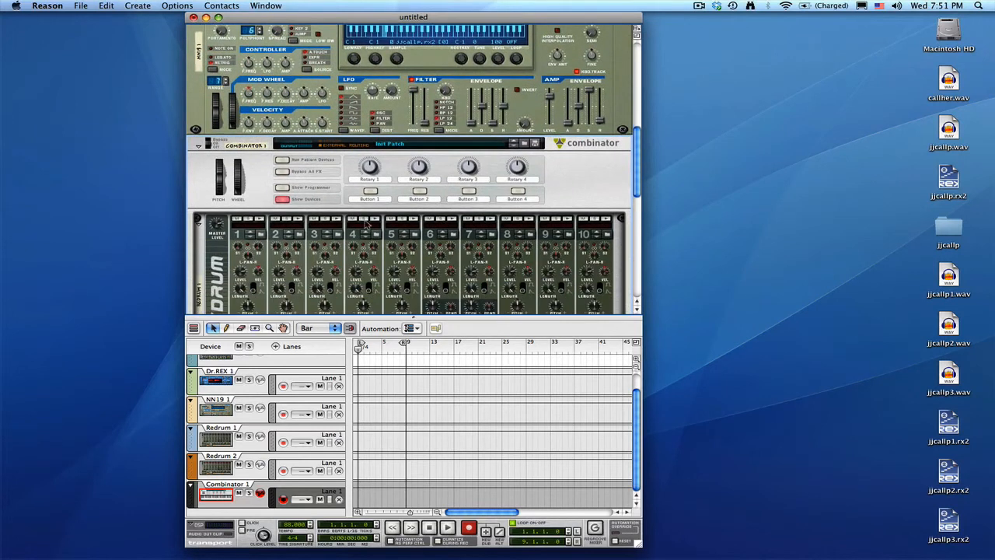
pyautogui.click(284, 188)
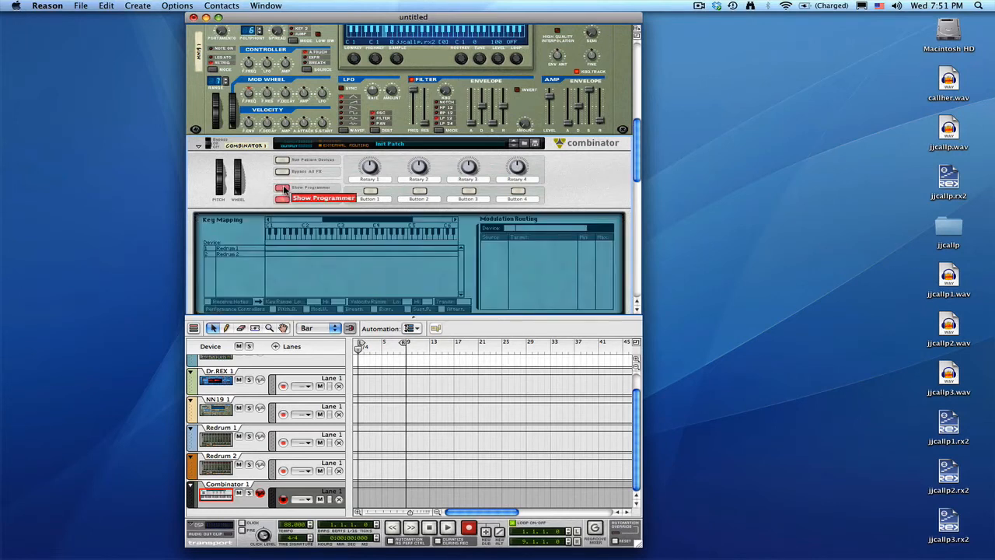
pyautogui.scroll(-3, 300, 214)
pyautogui.scroll(-2, 298, 208)
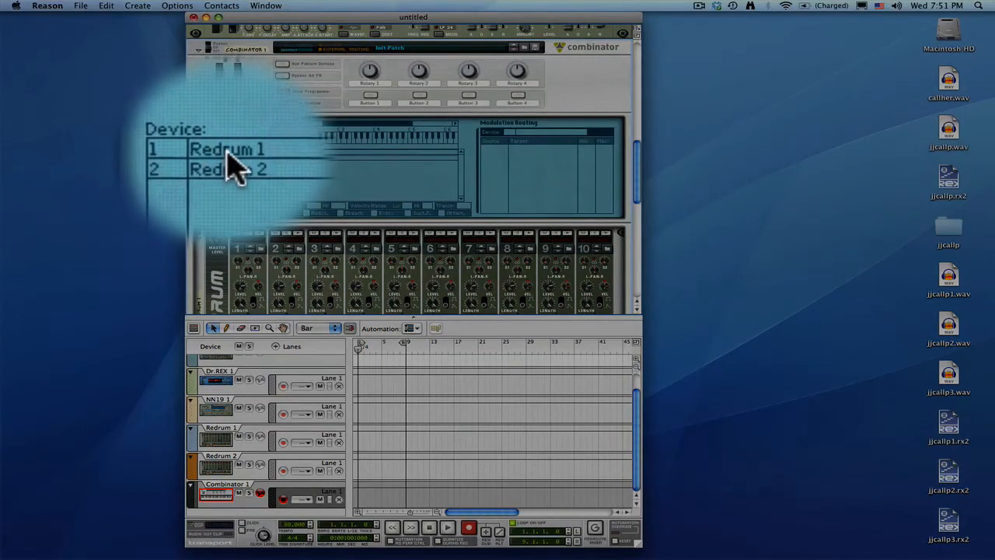
pyautogui.click(227, 153)
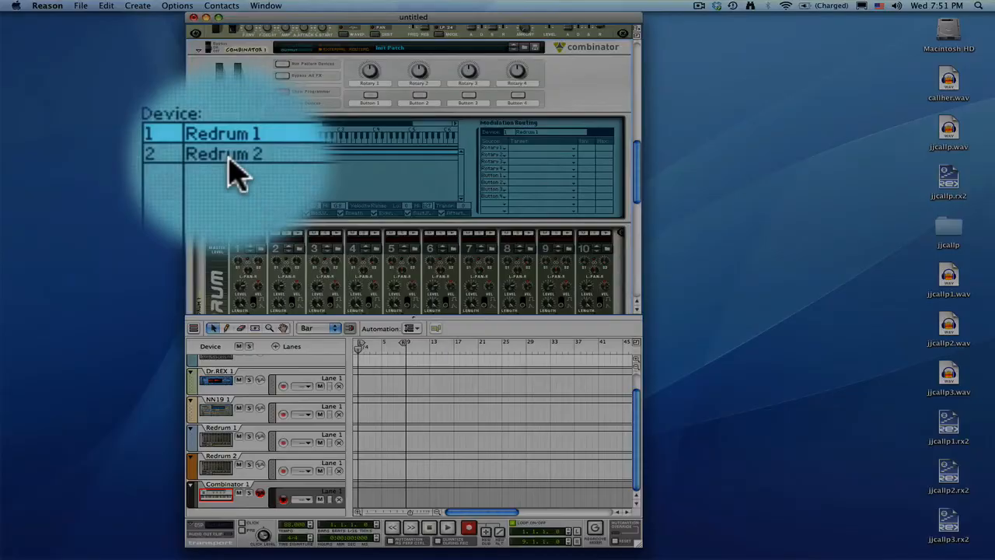
# Step: Shorten Redrum 1's key range in the Combinator's key mapping so its upper end falls in octave 3, just below C4
pyautogui.scroll(-5, 229, 163)
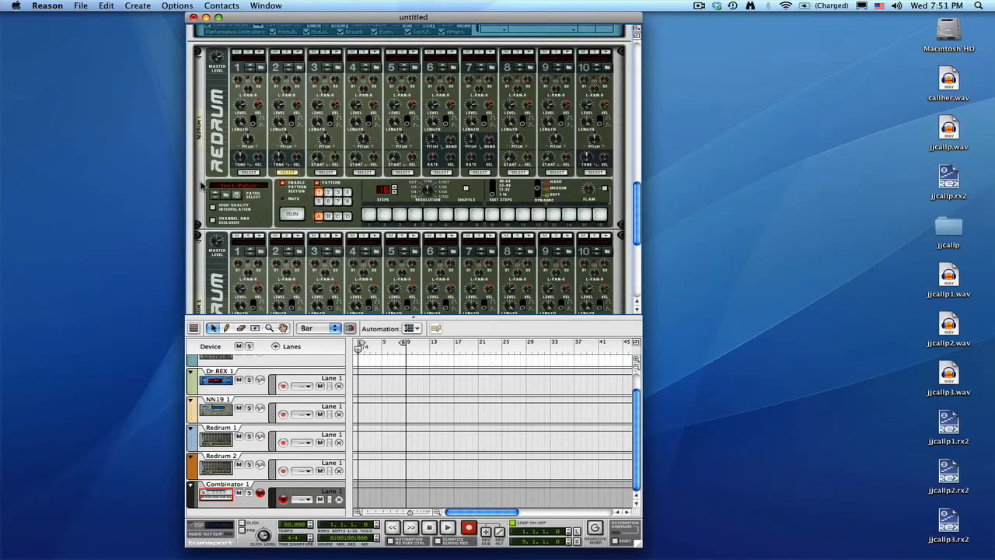
pyautogui.scroll(1, 256, 232)
pyautogui.scroll(1, 259, 210)
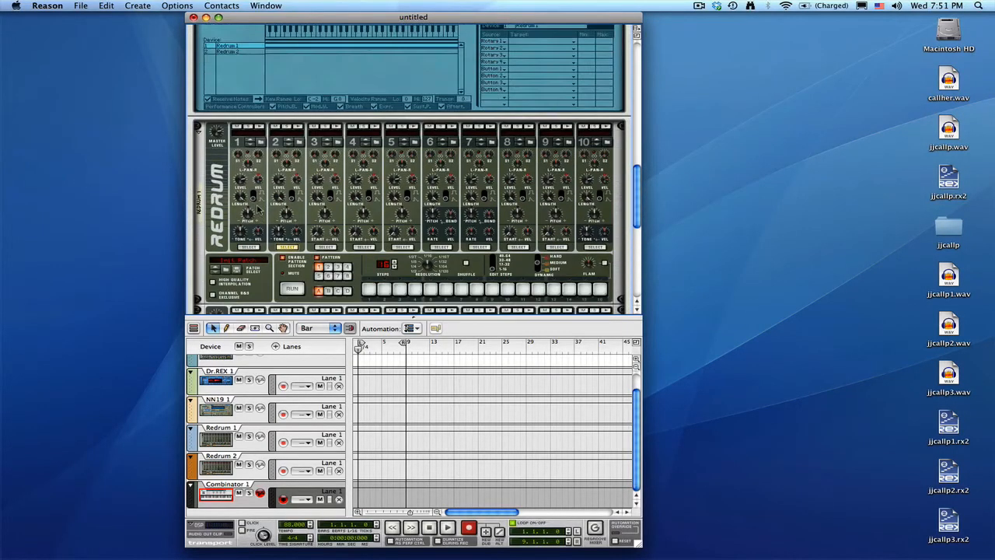
pyautogui.scroll(3, 256, 204)
pyautogui.scroll(-2, 300, 250)
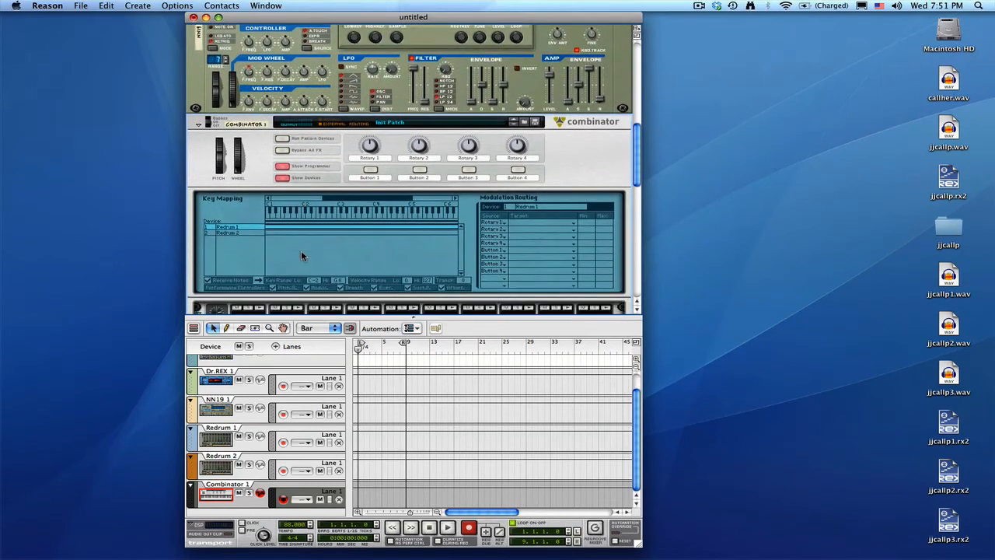
pyautogui.scroll(-1, 301, 253)
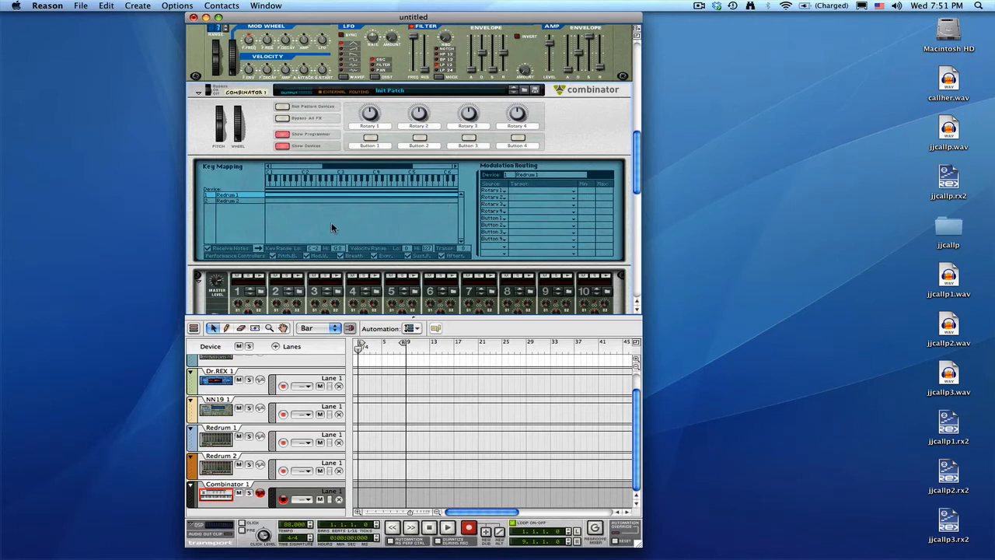
pyautogui.moveTo(356, 168); pyautogui.dragTo(451, 170)
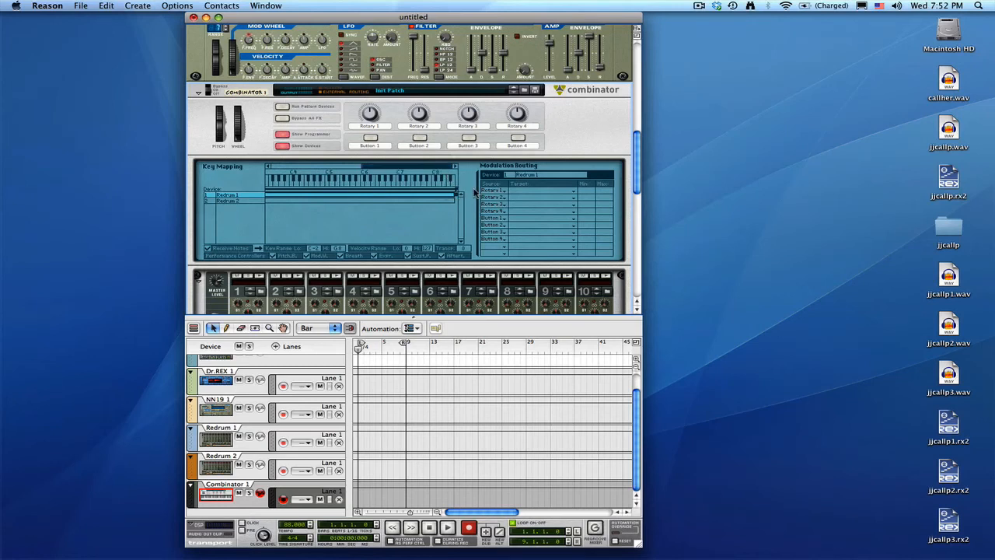
pyautogui.moveTo(458, 196); pyautogui.dragTo(282, 198)
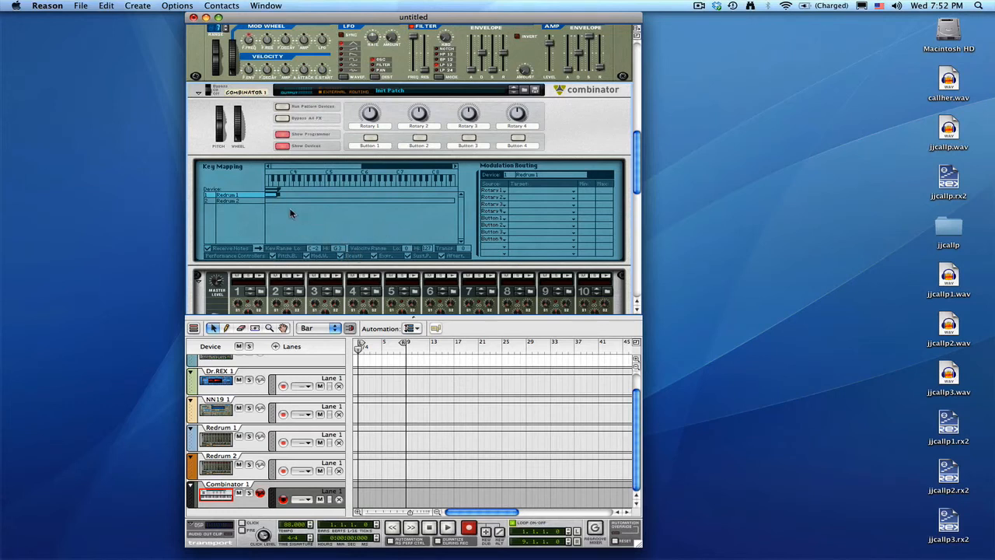
# Step: Raise the lower end of Redrum 2's key range in the Combinator's key mapping to just about C3
pyautogui.moveTo(383, 167); pyautogui.dragTo(339, 174)
pyautogui.click(328, 204)
pyautogui.moveTo(346, 173); pyautogui.dragTo(266, 177)
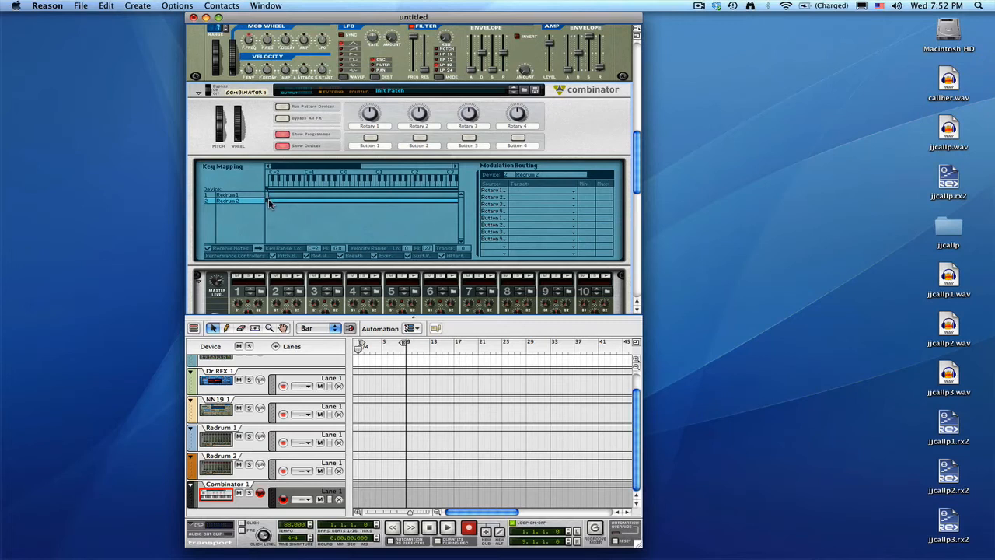
pyautogui.moveTo(267, 200); pyautogui.dragTo(452, 202)
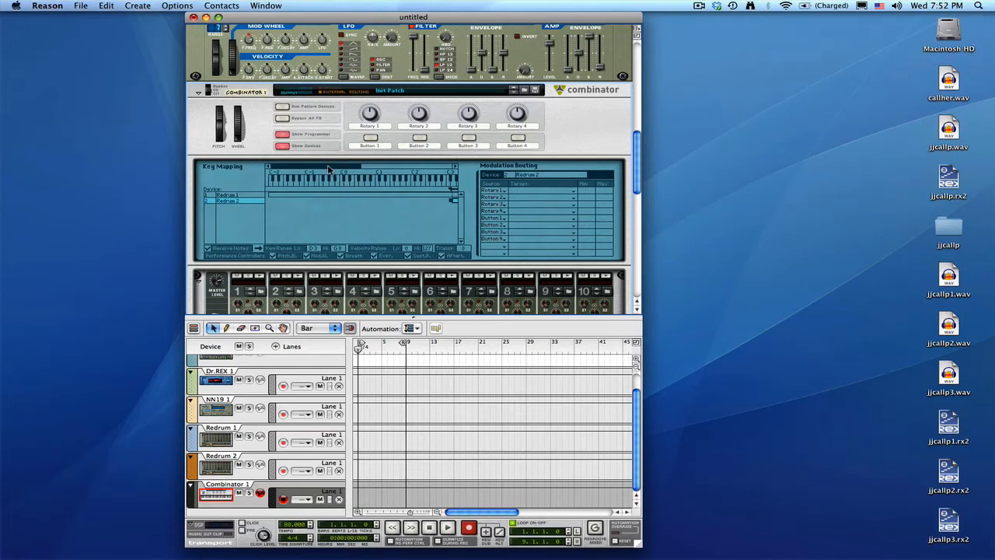
# Step: Add an NN-XT Advanced Sampler in the empty rack space below the Combinator
pyautogui.scroll(-5, 330, 170)
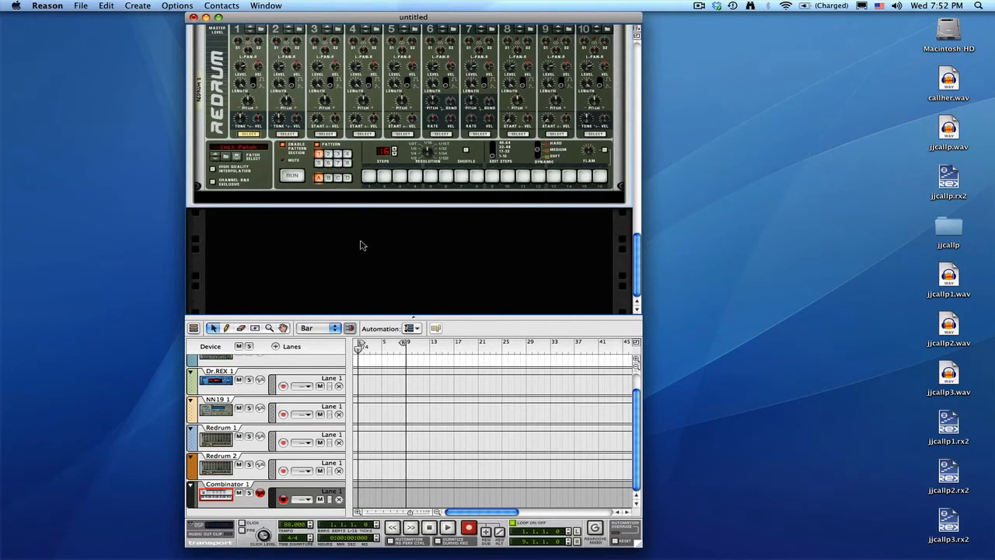
pyautogui.rightClick(340, 231)
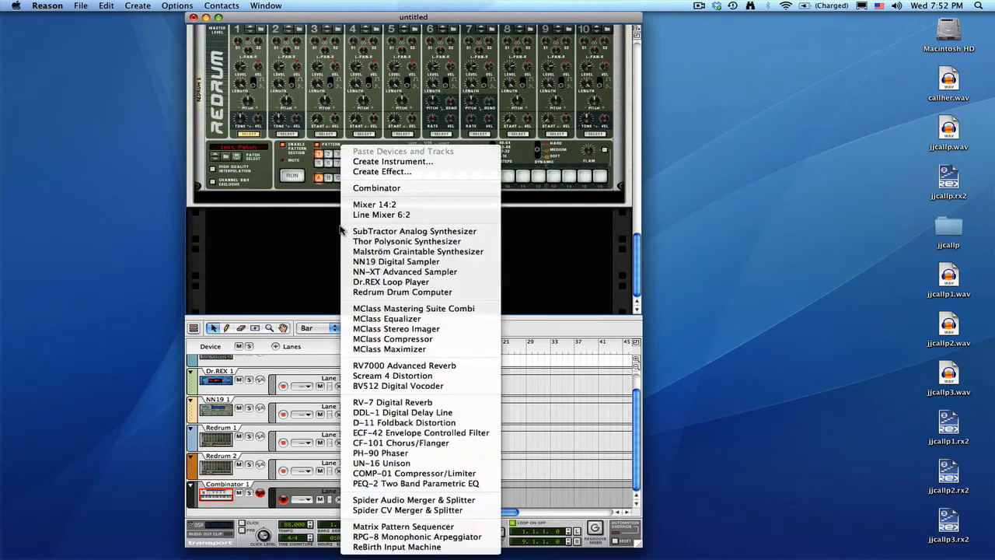
pyautogui.click(376, 272)
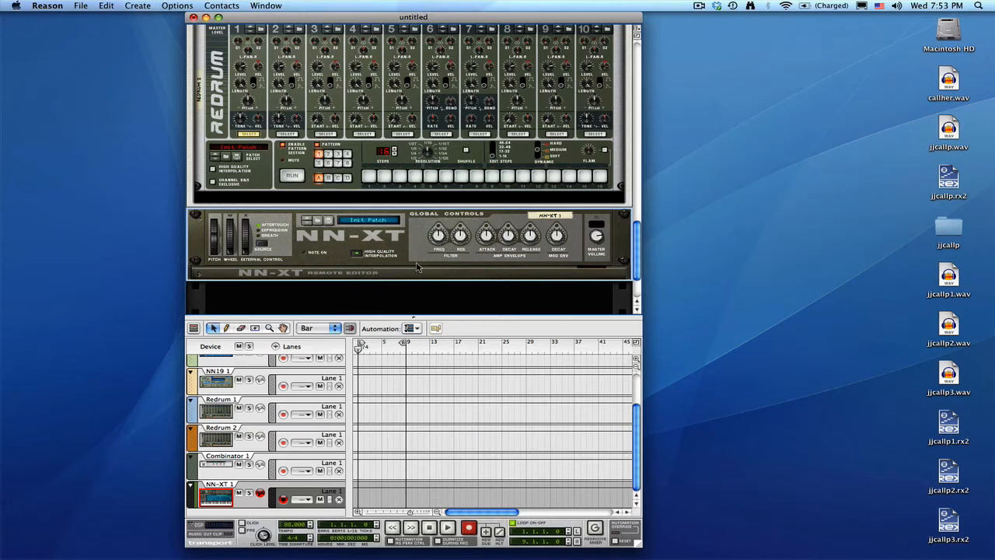
pyautogui.scroll(-2, 416, 269)
pyautogui.scroll(1, 417, 267)
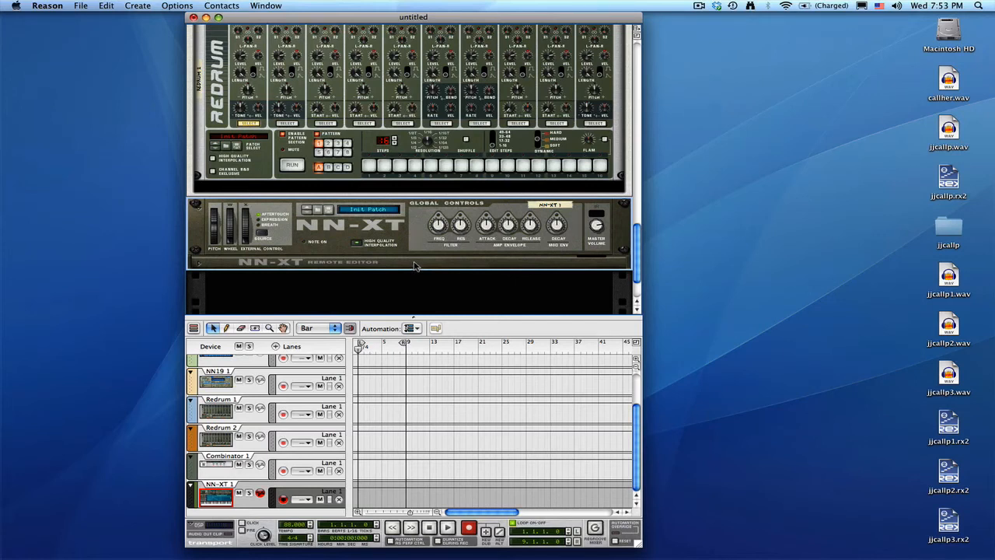
pyautogui.scroll(1, 414, 266)
pyautogui.scroll(10, 420, 201)
pyautogui.scroll(-4, 420, 200)
pyautogui.scroll(-4, 421, 201)
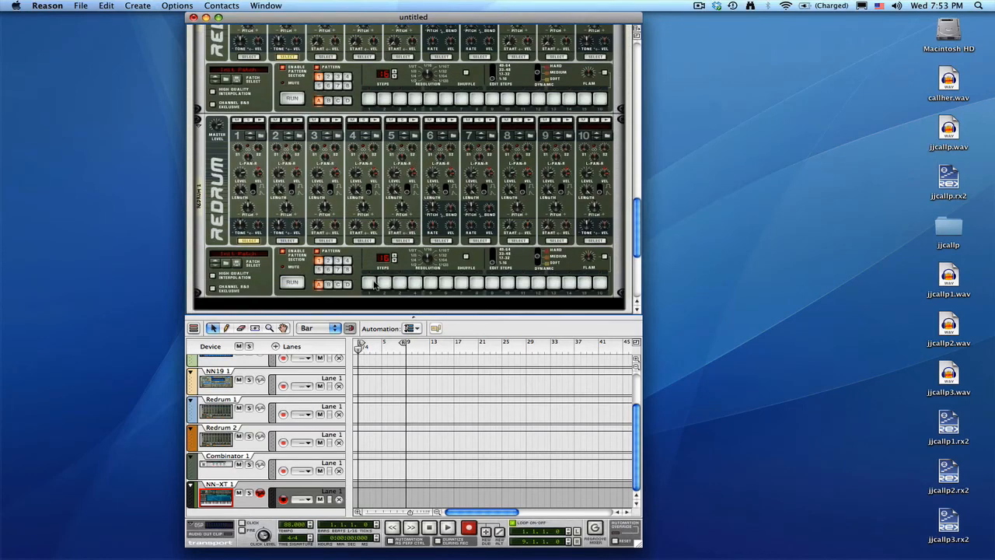
# Step: Look over the Combinator's two Redrums and compare them with the NN-XT sampler below them in the rack
pyautogui.scroll(-8, 544, 285)
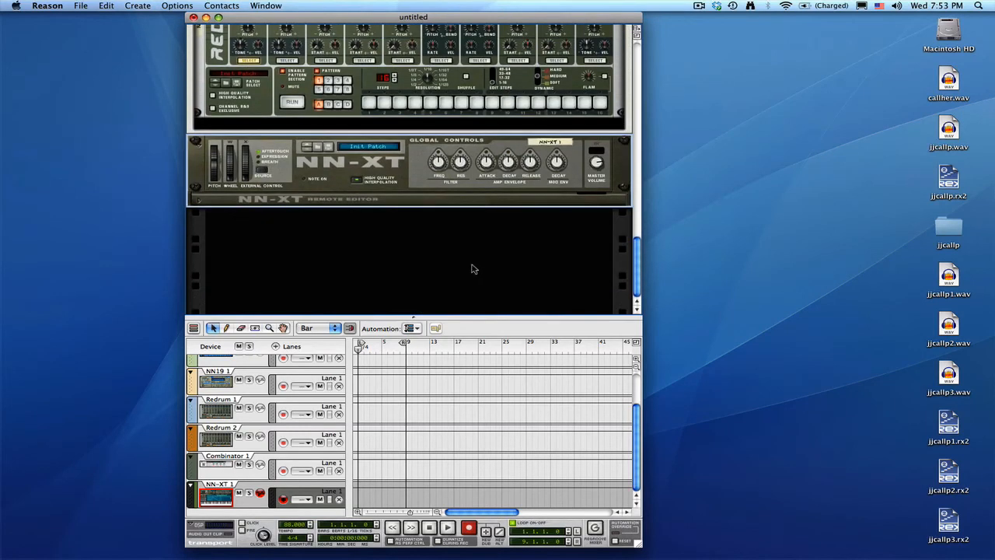
pyautogui.scroll(3, 416, 244)
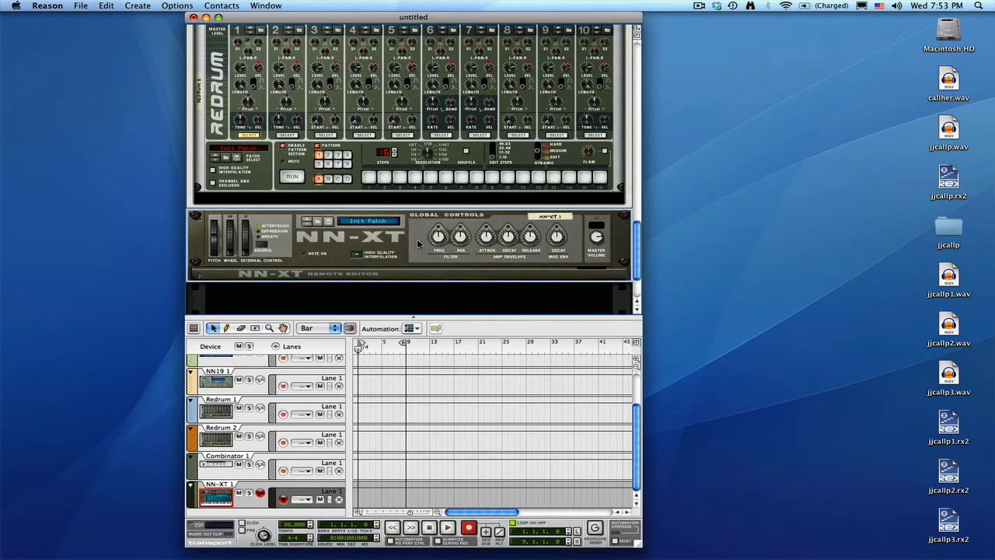
pyautogui.scroll(1, 417, 244)
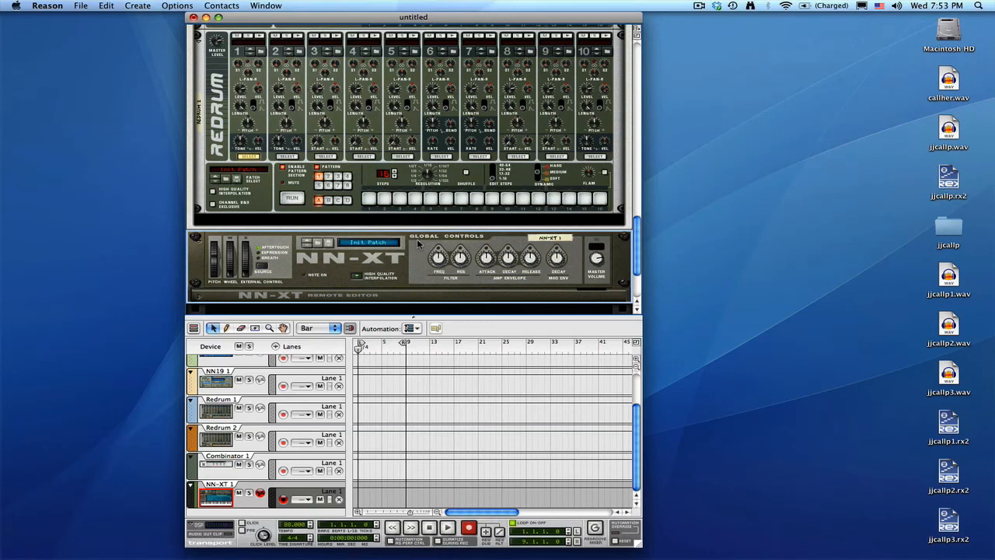
pyautogui.scroll(3, 418, 258)
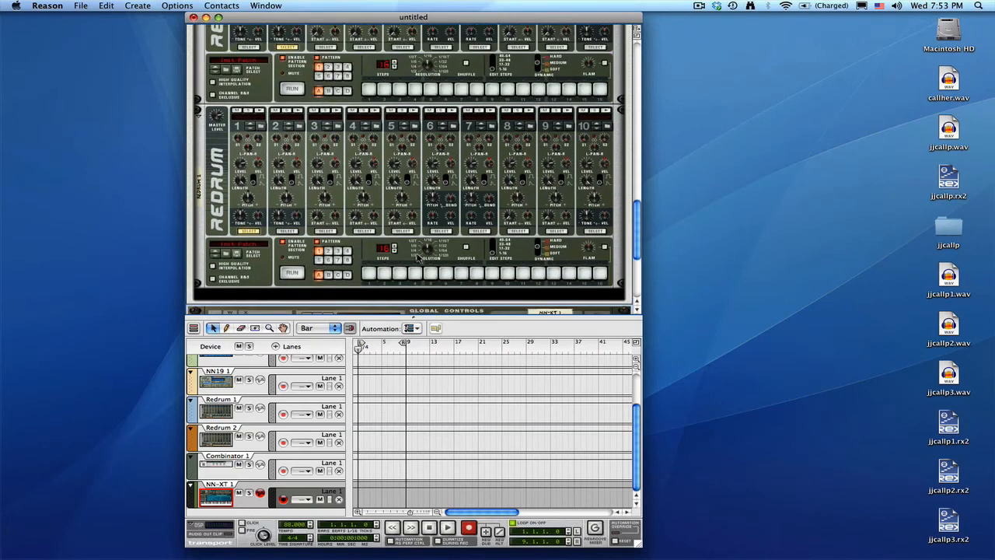
pyautogui.scroll(8, 408, 243)
pyautogui.scroll(-4, 407, 242)
pyautogui.scroll(4, 407, 241)
pyautogui.scroll(-3, 407, 242)
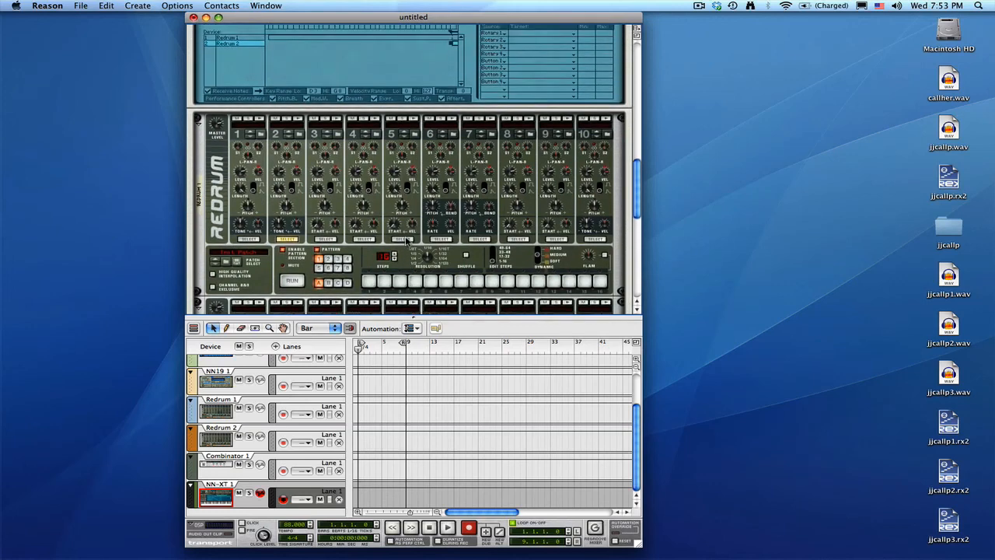
pyautogui.scroll(-6, 424, 173)
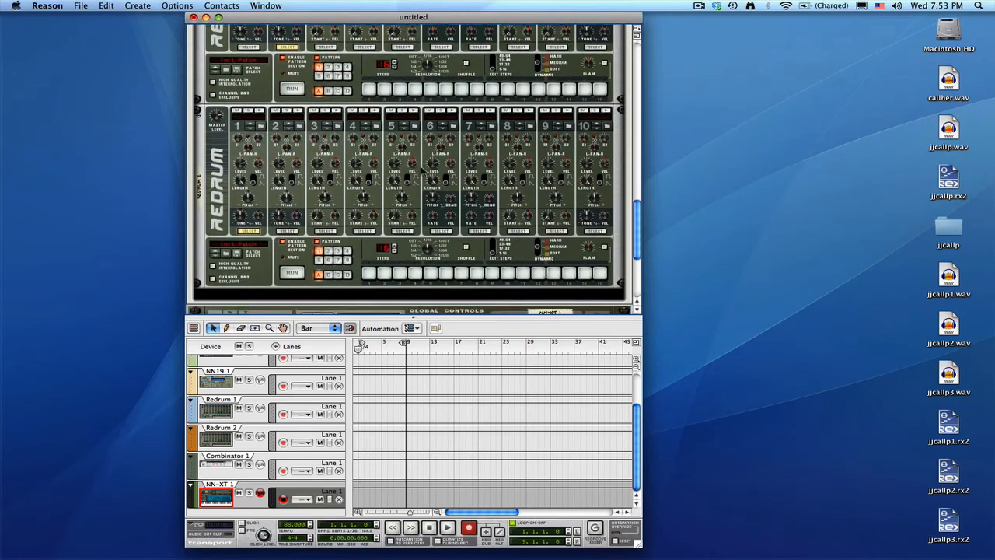
pyautogui.scroll(7, 423, 172)
pyautogui.scroll(-2, 422, 172)
pyautogui.scroll(-2, 422, 173)
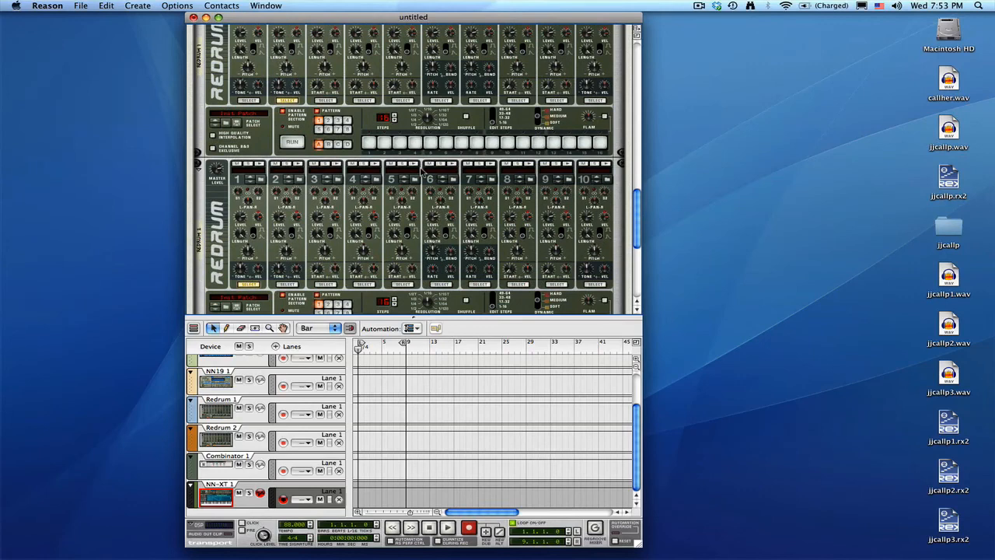
pyautogui.scroll(-4, 422, 173)
pyautogui.scroll(7, 422, 173)
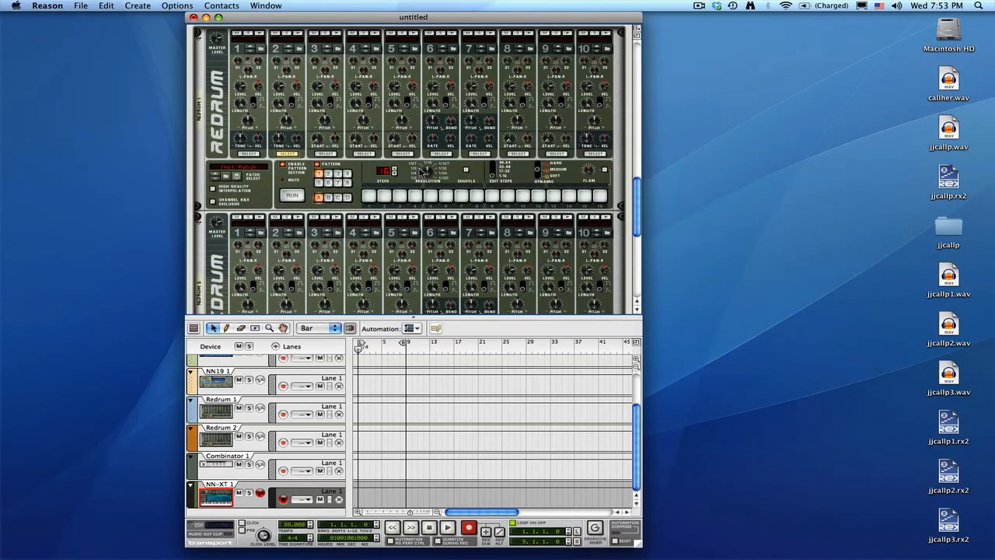
pyautogui.scroll(-10, 422, 173)
pyautogui.scroll(6, 422, 173)
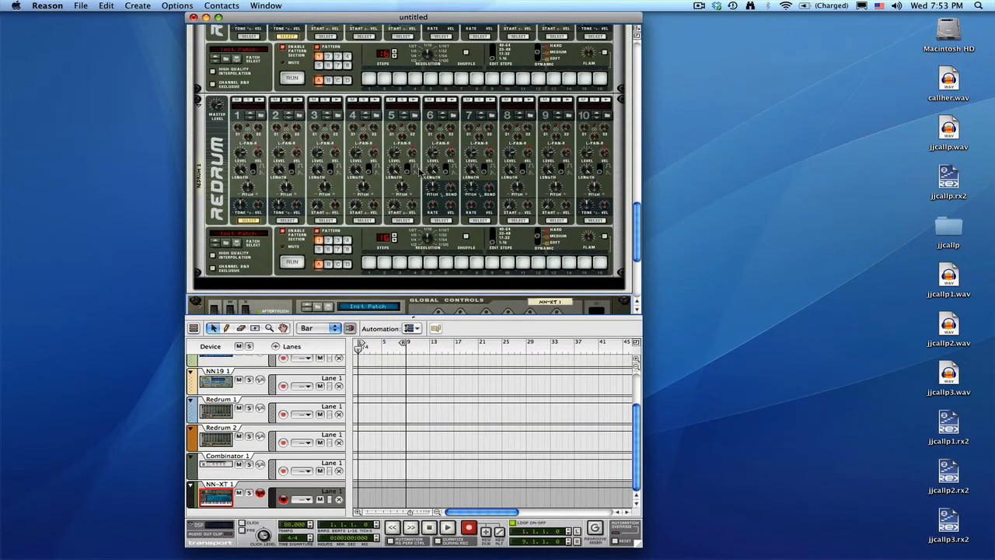
pyautogui.scroll(-4, 421, 172)
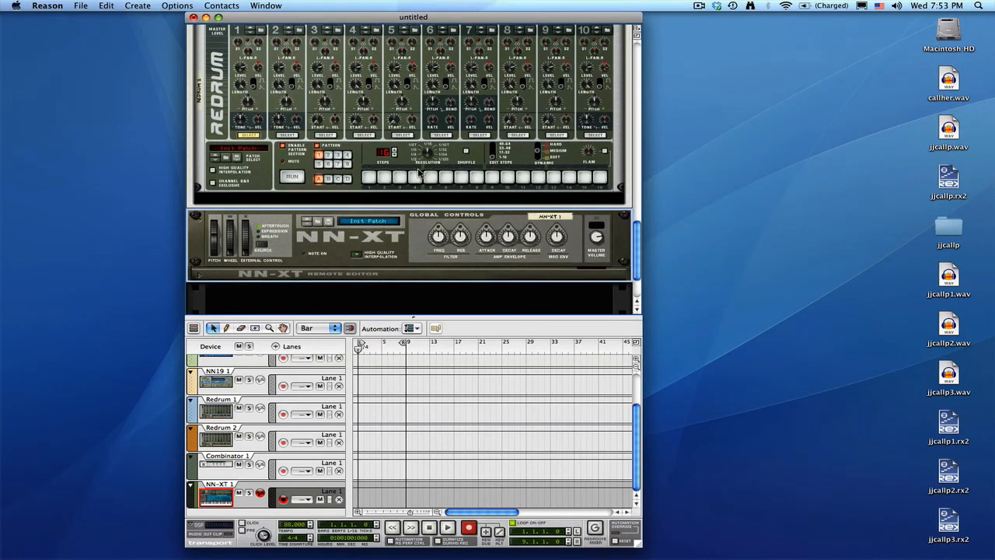
pyautogui.scroll(-3, 417, 173)
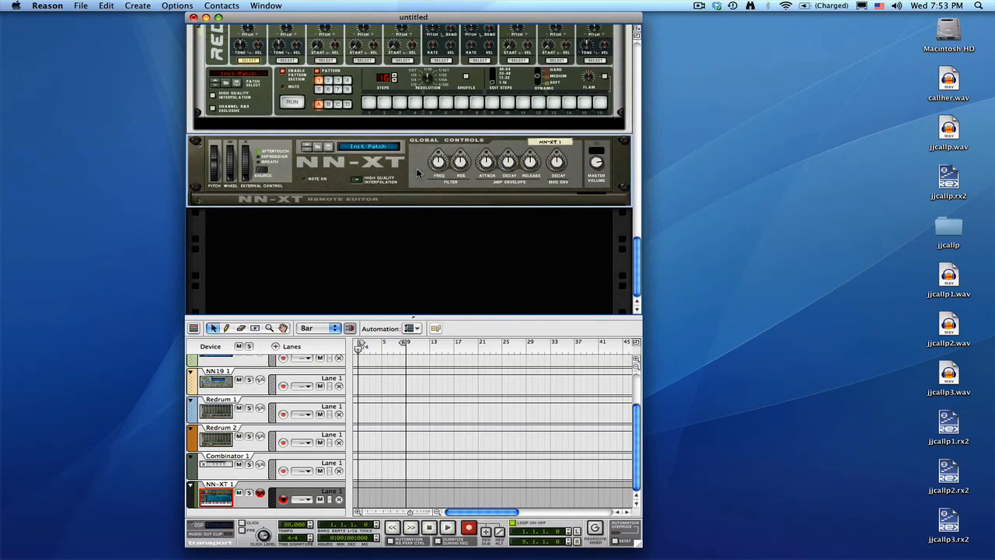
pyautogui.scroll(3, 417, 172)
pyautogui.scroll(-3, 417, 172)
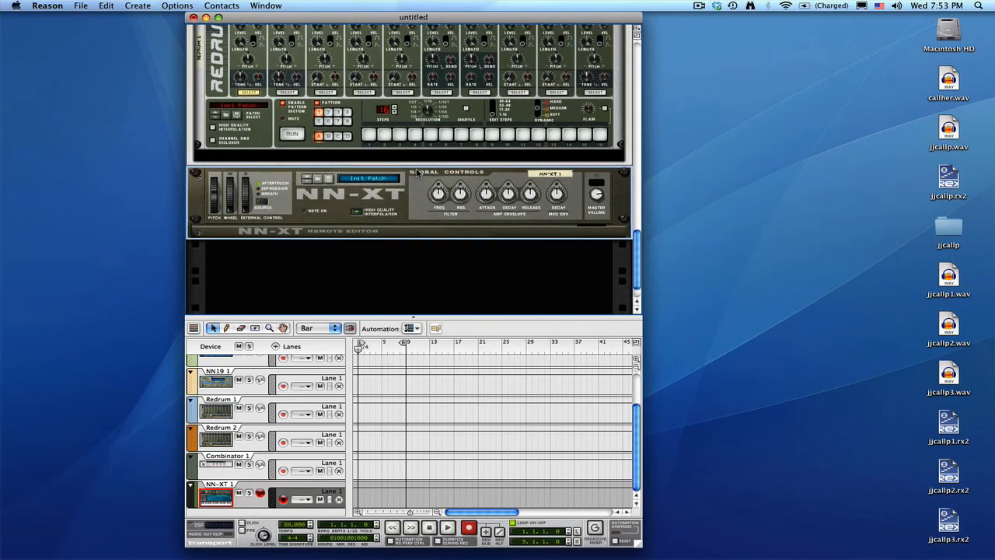